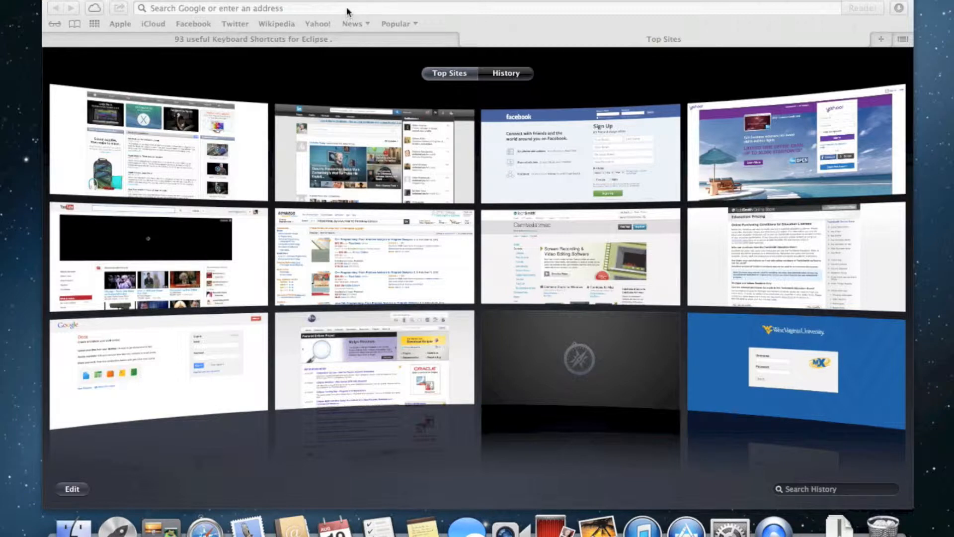
- Go to eclipse.org and open the site's Downloads page
left_click(347, 8)
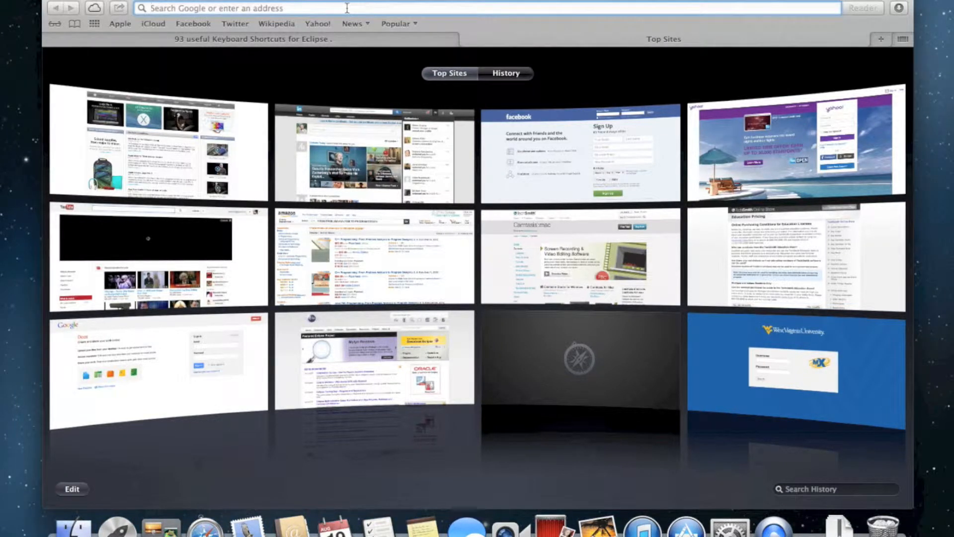
type("eclipse.")
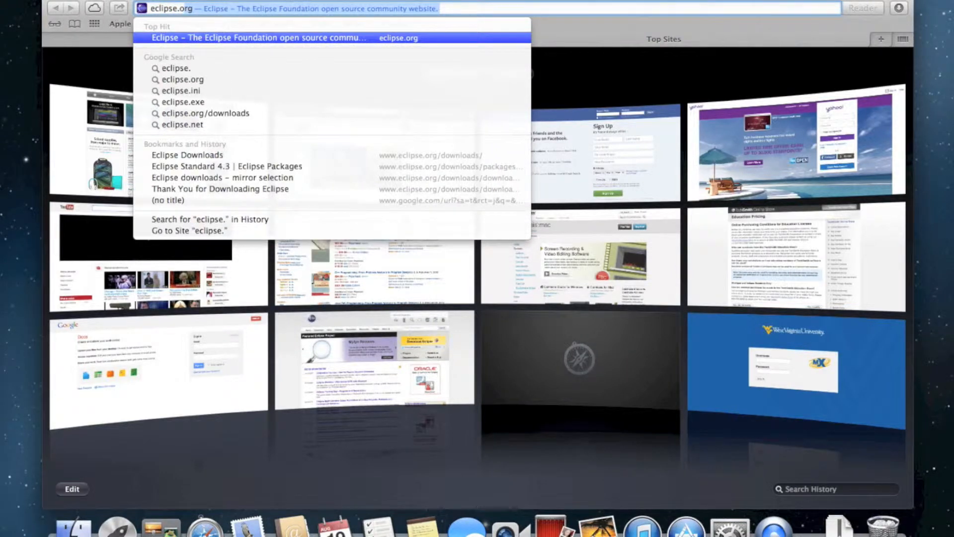
type("org")
key("Return")
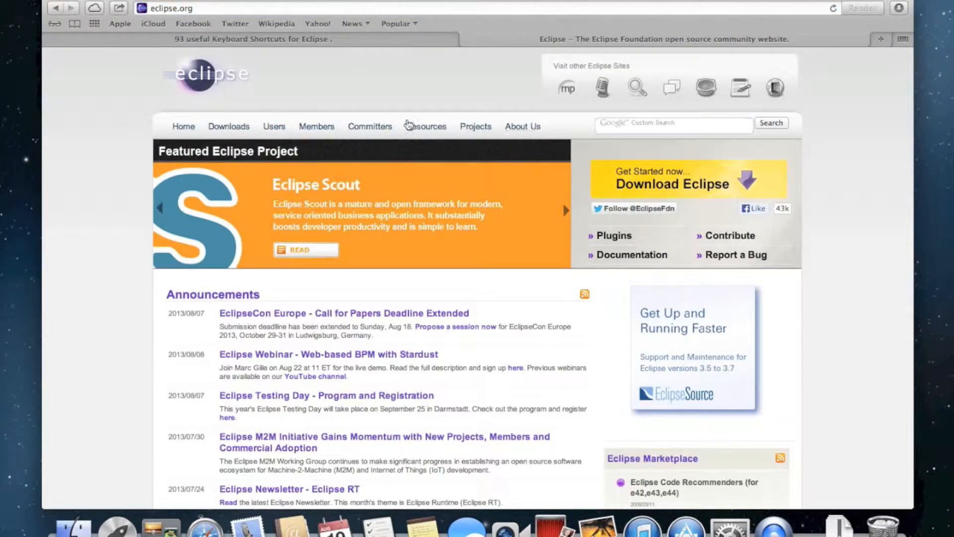
left_click(241, 127)
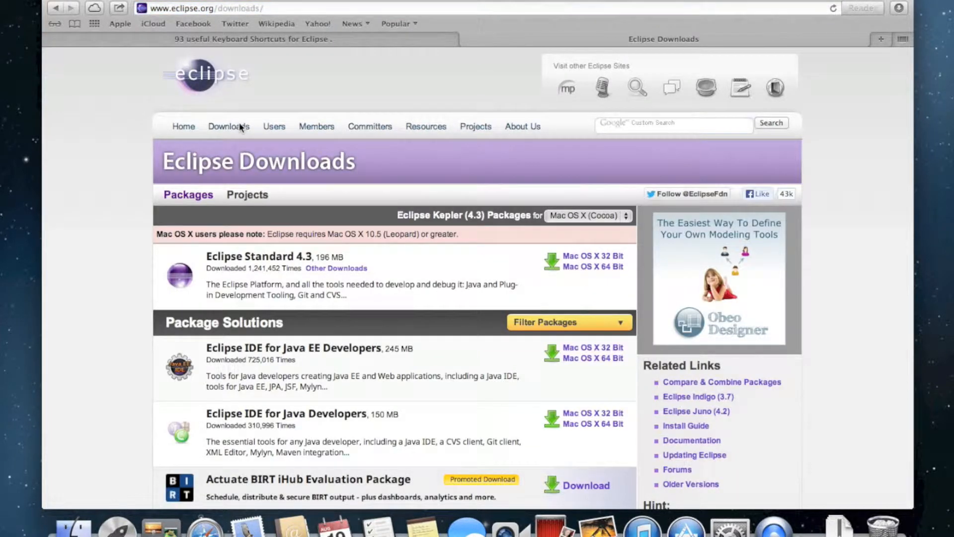
- Open the Eclipse Standard 4.3 package page and choose its Mac OS X (Cocoa 64) download
scroll(94, 303, "down", 5)
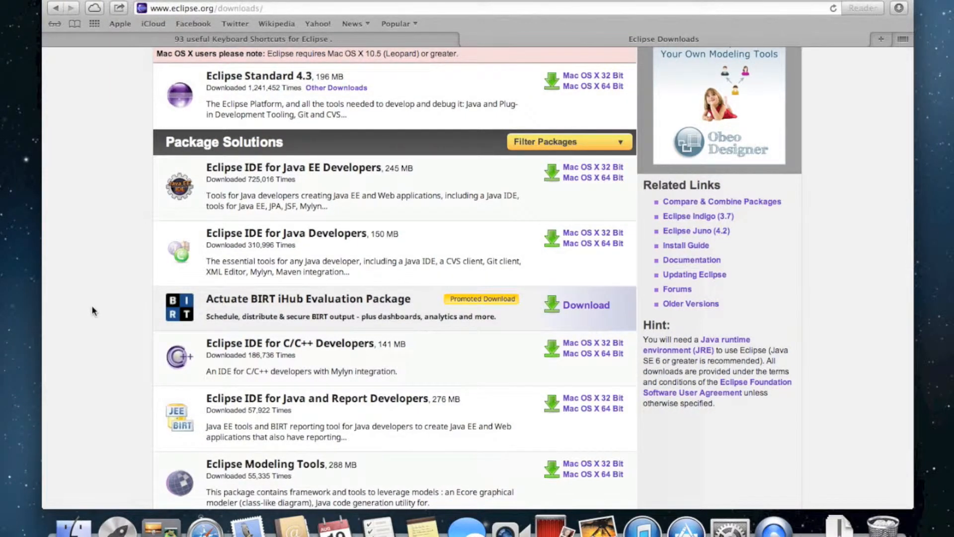
scroll(93, 305, "down", 5)
scroll(92, 300, "up", 10)
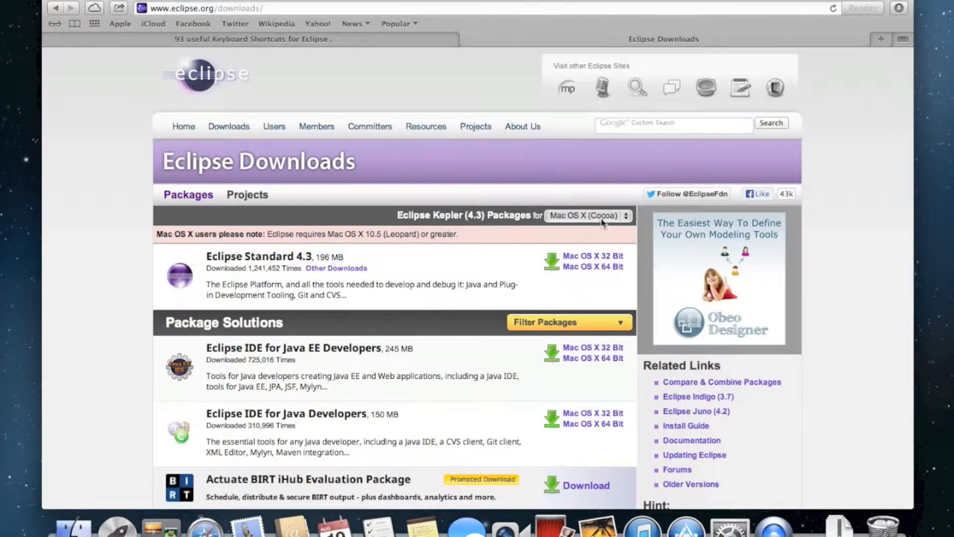
left_click(268, 258)
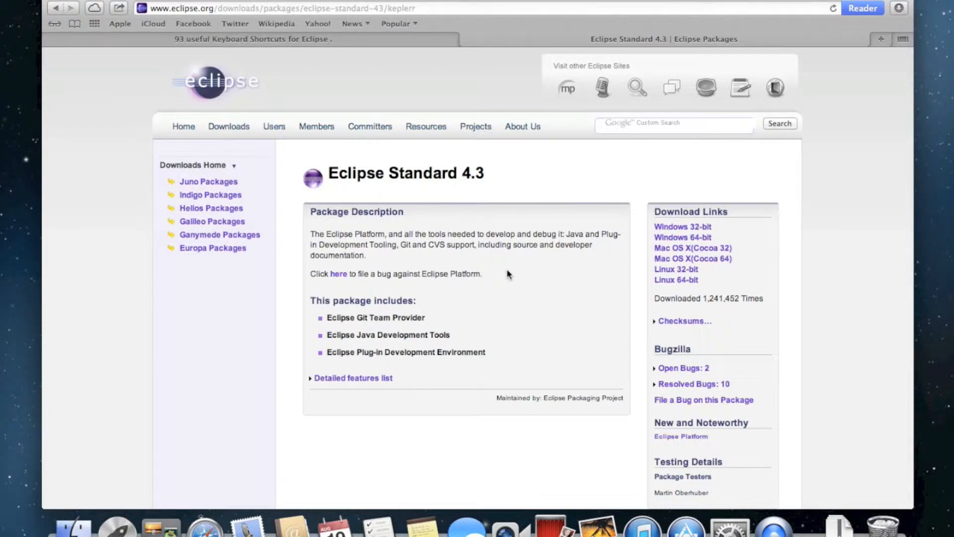
left_click(710, 259)
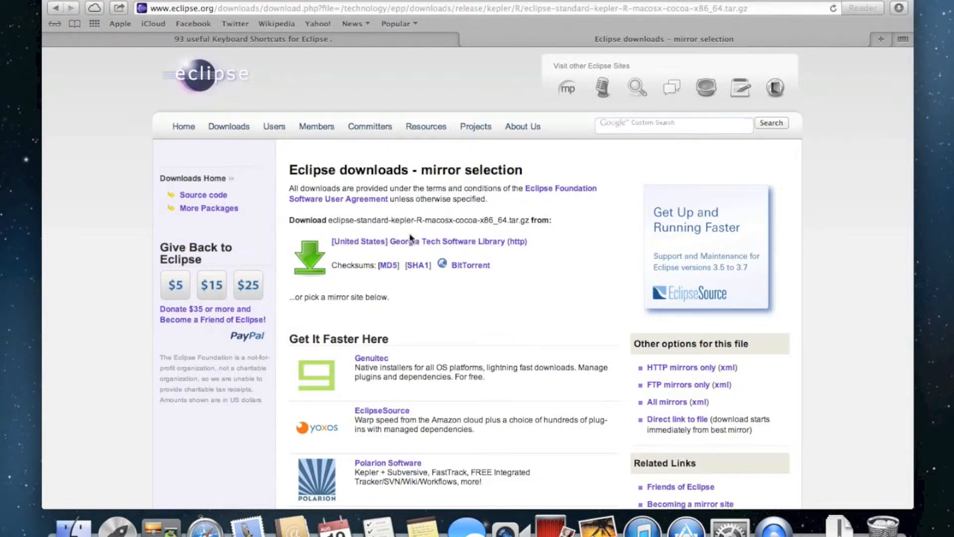
- Download the Eclipse archive from the Georgia Tech Software Library (http) mirror
scroll(405, 236, "down", 15)
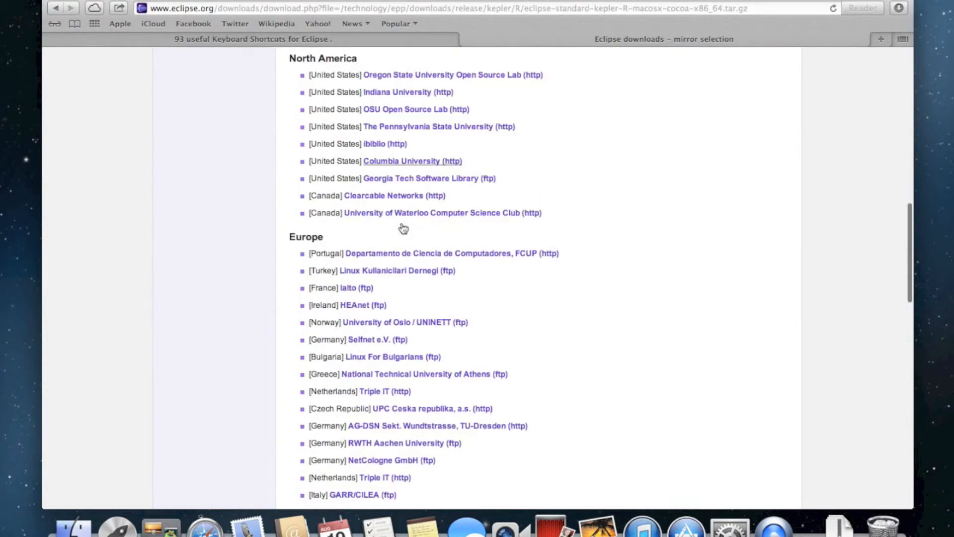
scroll(400, 228, "up", 10)
scroll(403, 227, "down", 3)
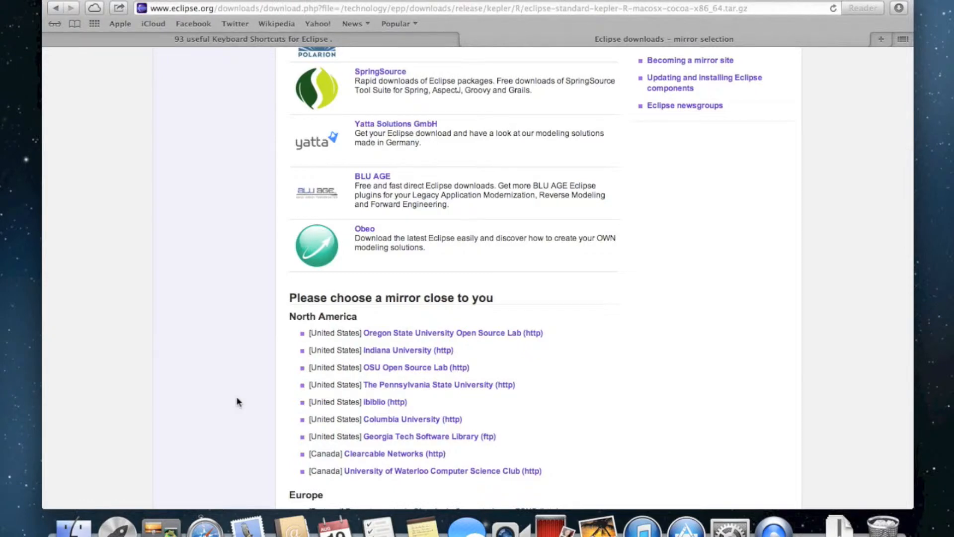
scroll(239, 401, "down", 1)
scroll(239, 400, "up", 10)
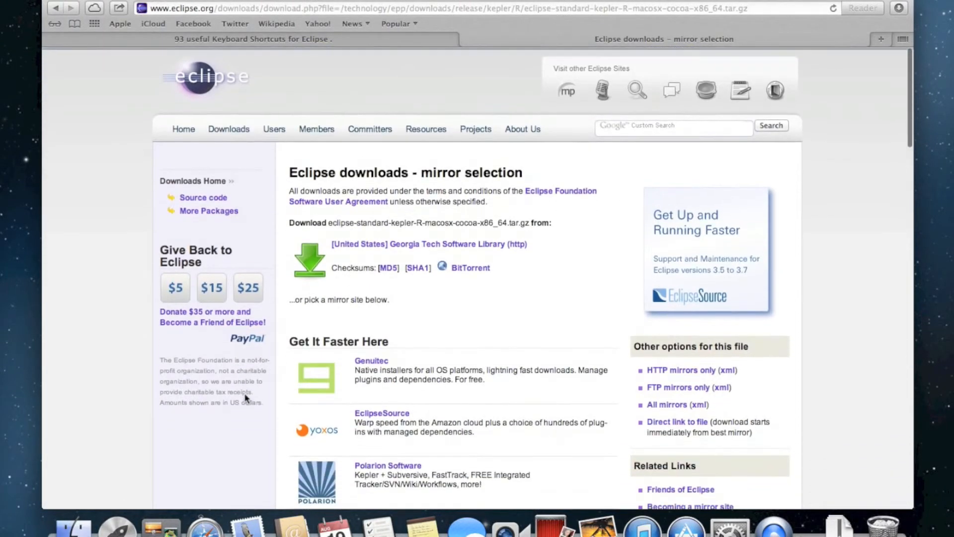
left_click(365, 243)
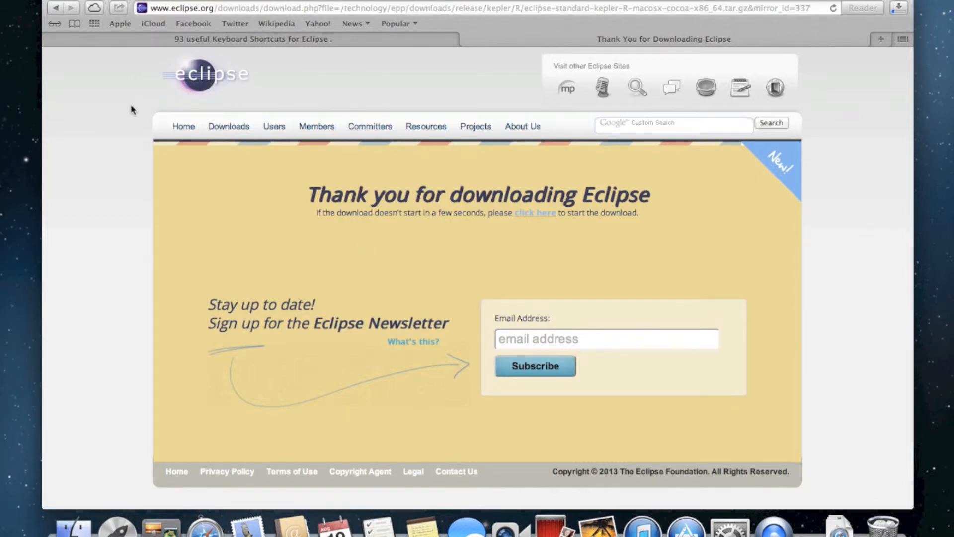
- Hide the browser and extract the downloaded eclipse-standard-kepler-R-macosx-cocoa-x86_64.tar archive
key("super+h")
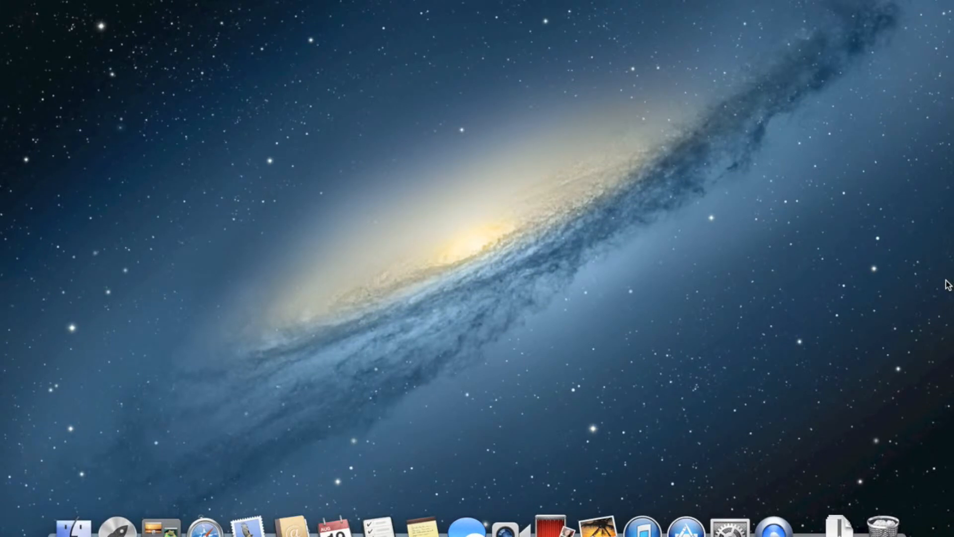
left_click(839, 528)
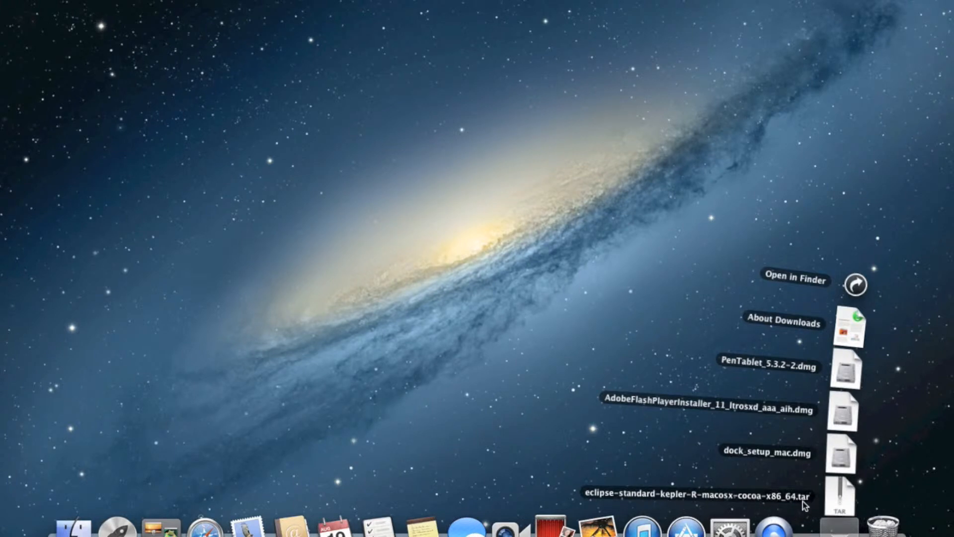
left_click(829, 500)
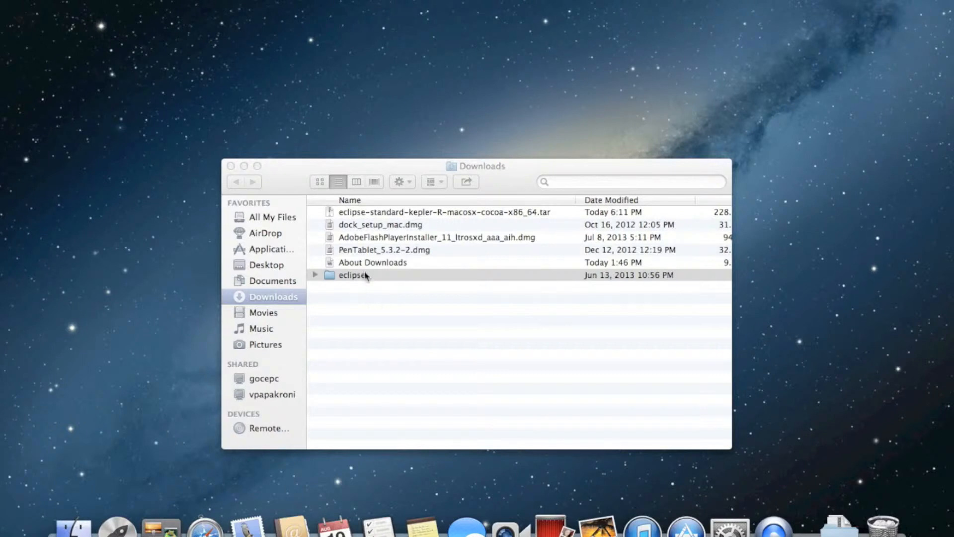
- Move the extracted eclipse folder from Downloads into Applications and open it there
left_click_drag(365, 276, 284, 247)
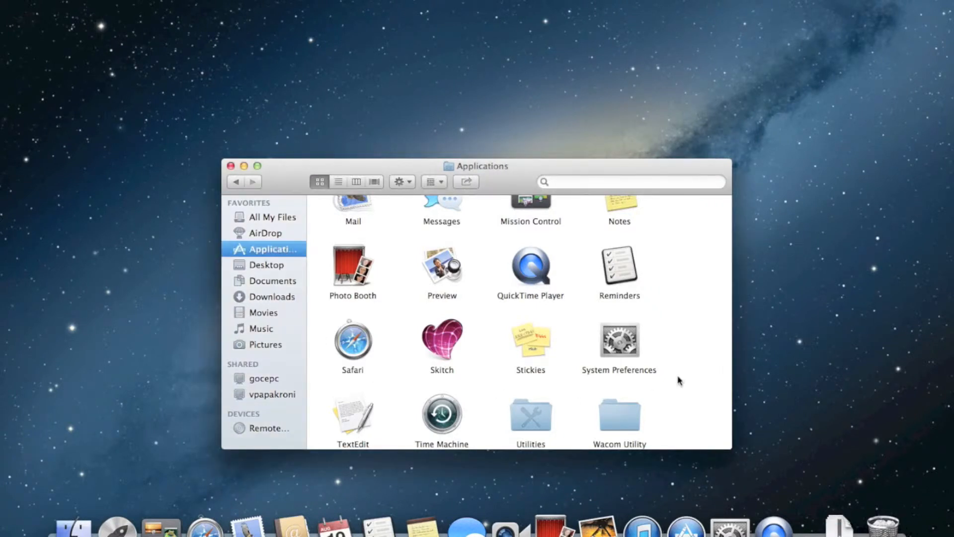
scroll(695, 384, "down", 3)
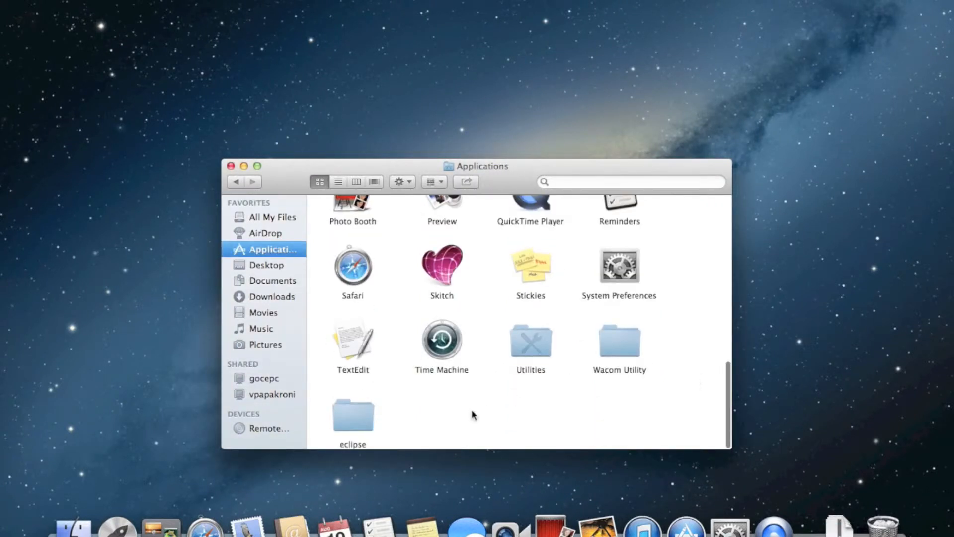
double_click(355, 425)
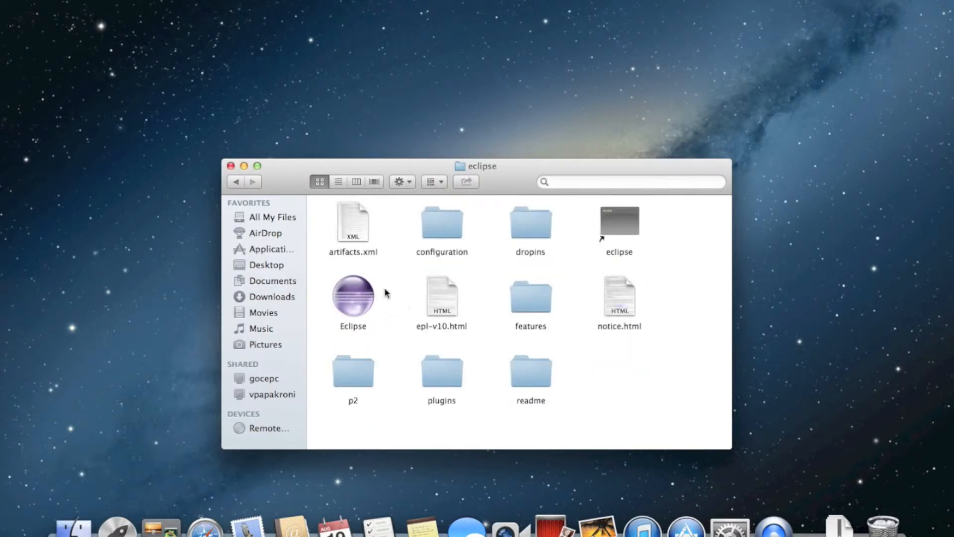
- Try to launch the Eclipse application directly from its folder
double_click(360, 309)
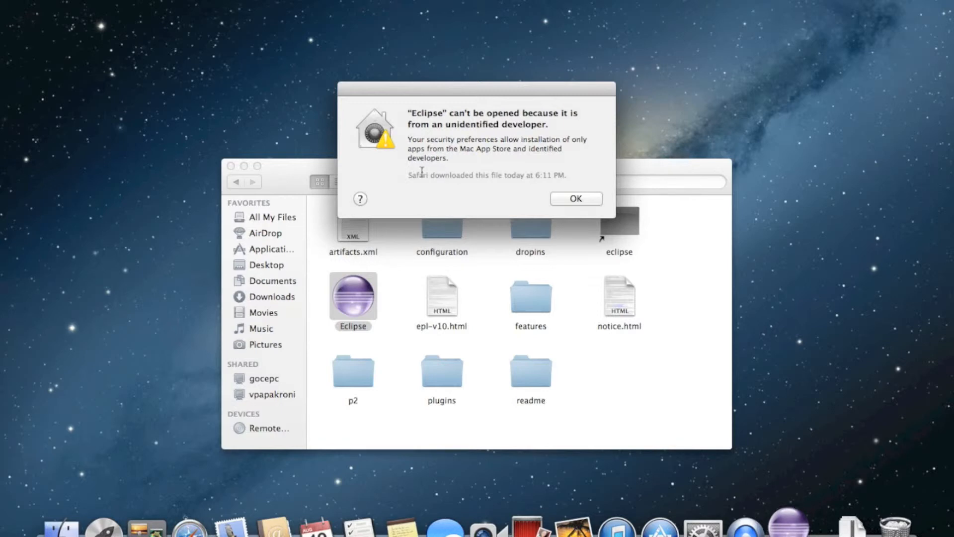
left_click(571, 199)
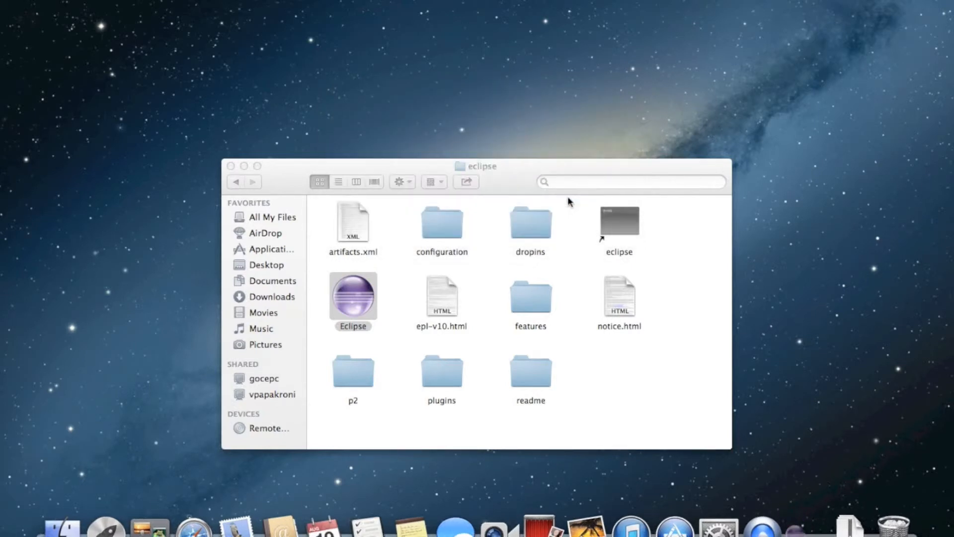
- Open the Eclipse application with the file's Open command and allow it to run despite its unidentified developer
left_click(368, 299)
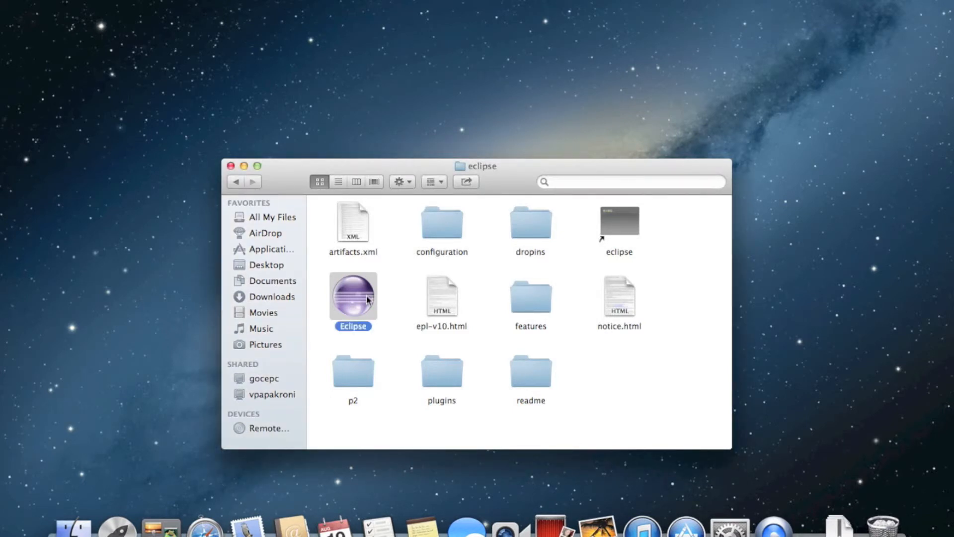
right_click(368, 300)
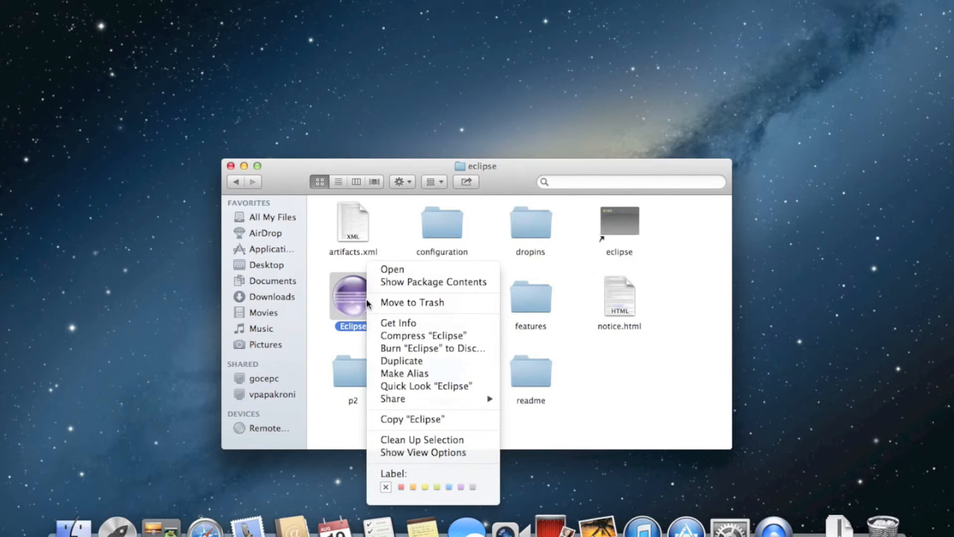
left_click(430, 273)
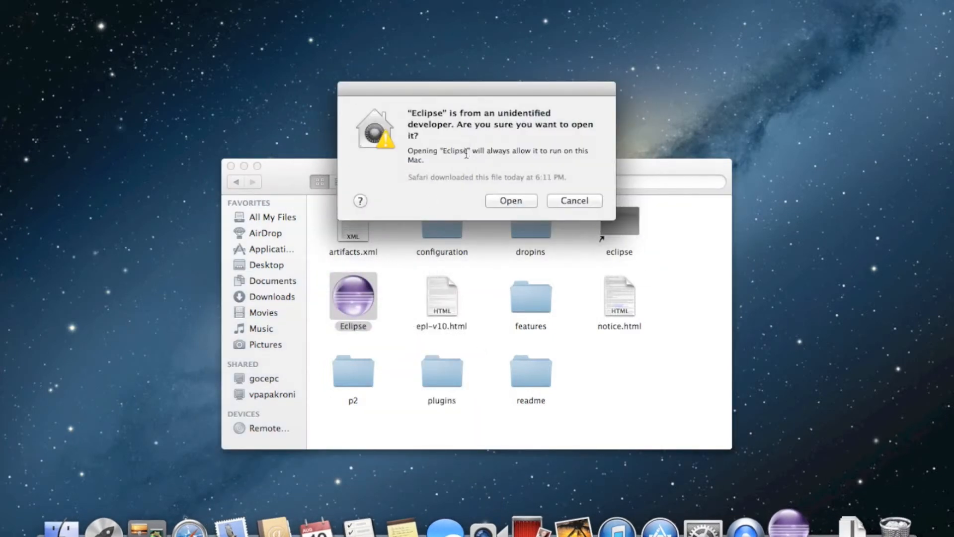
left_click(512, 201)
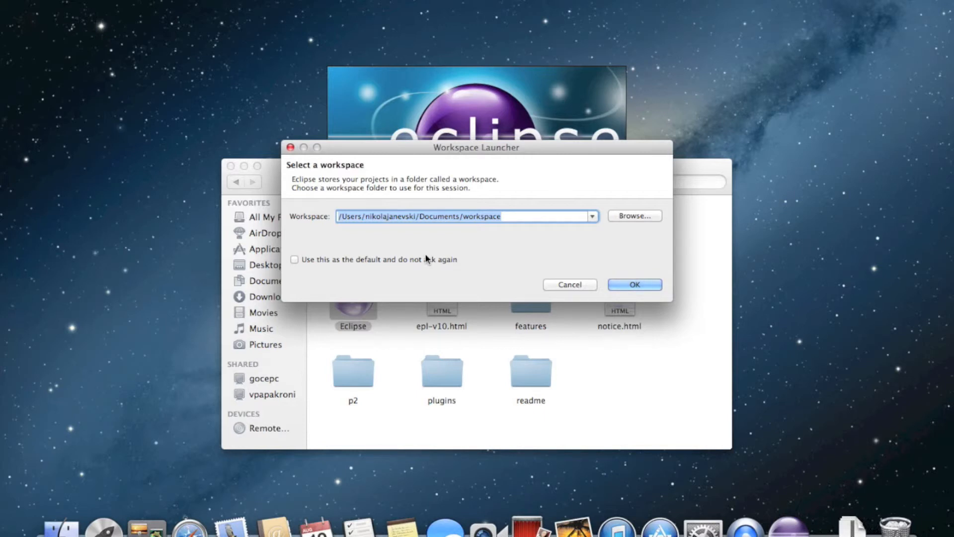
- Accept the suggested workspace folder inside Documents for this Eclipse session
left_click(529, 218)
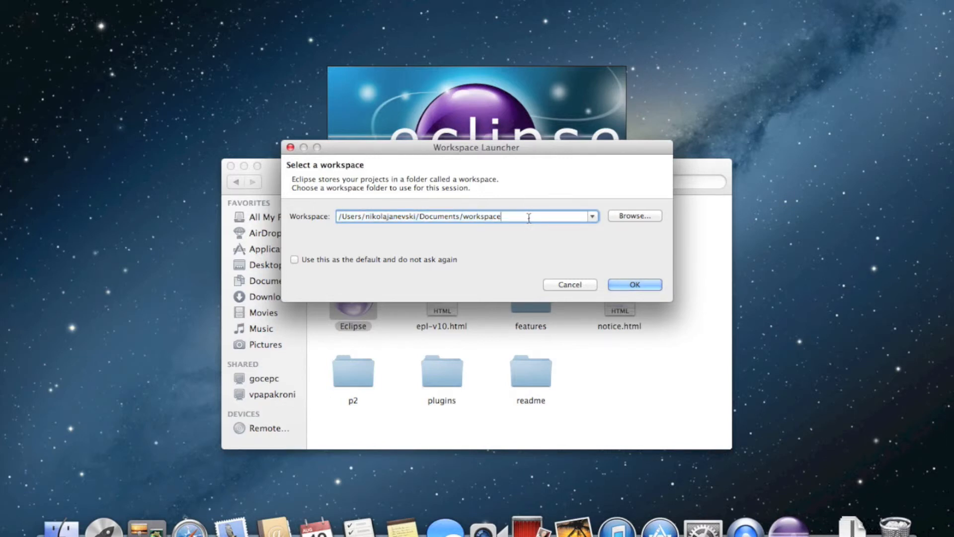
left_click(634, 285)
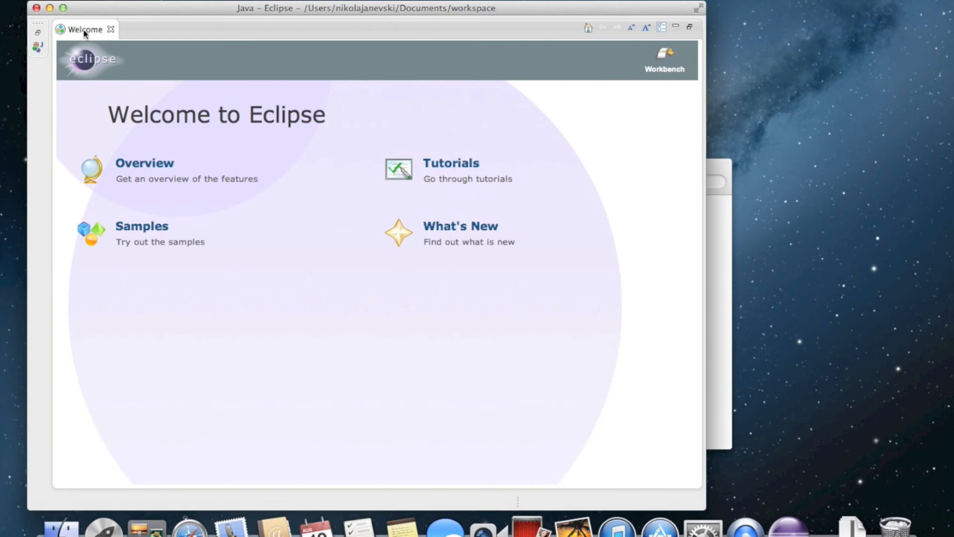
- Open the Overview of Eclipse features from the Welcome page
left_click(100, 84)
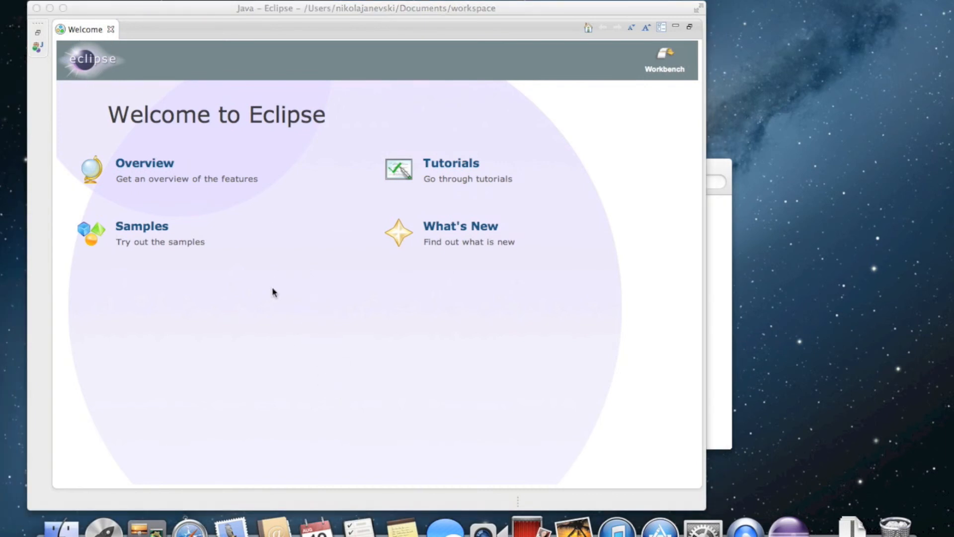
left_click(167, 165)
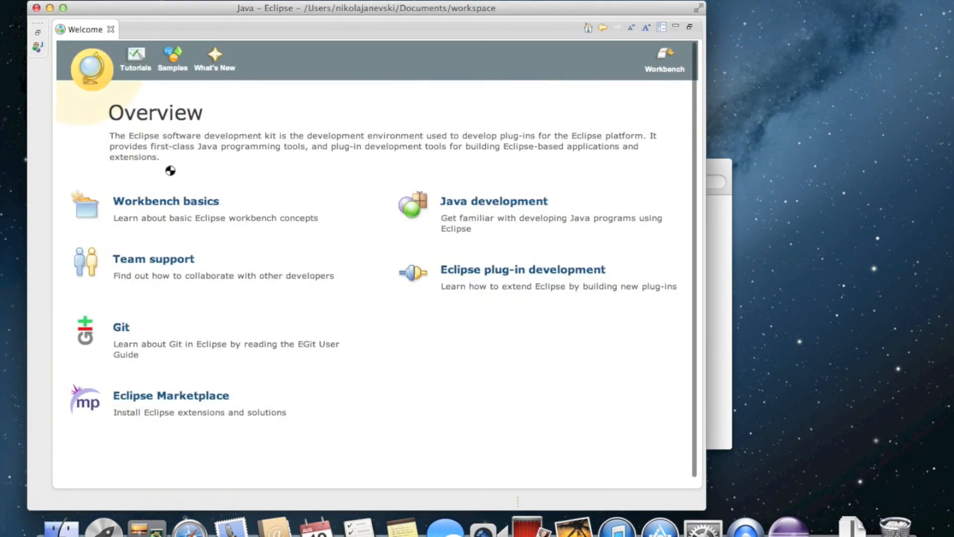